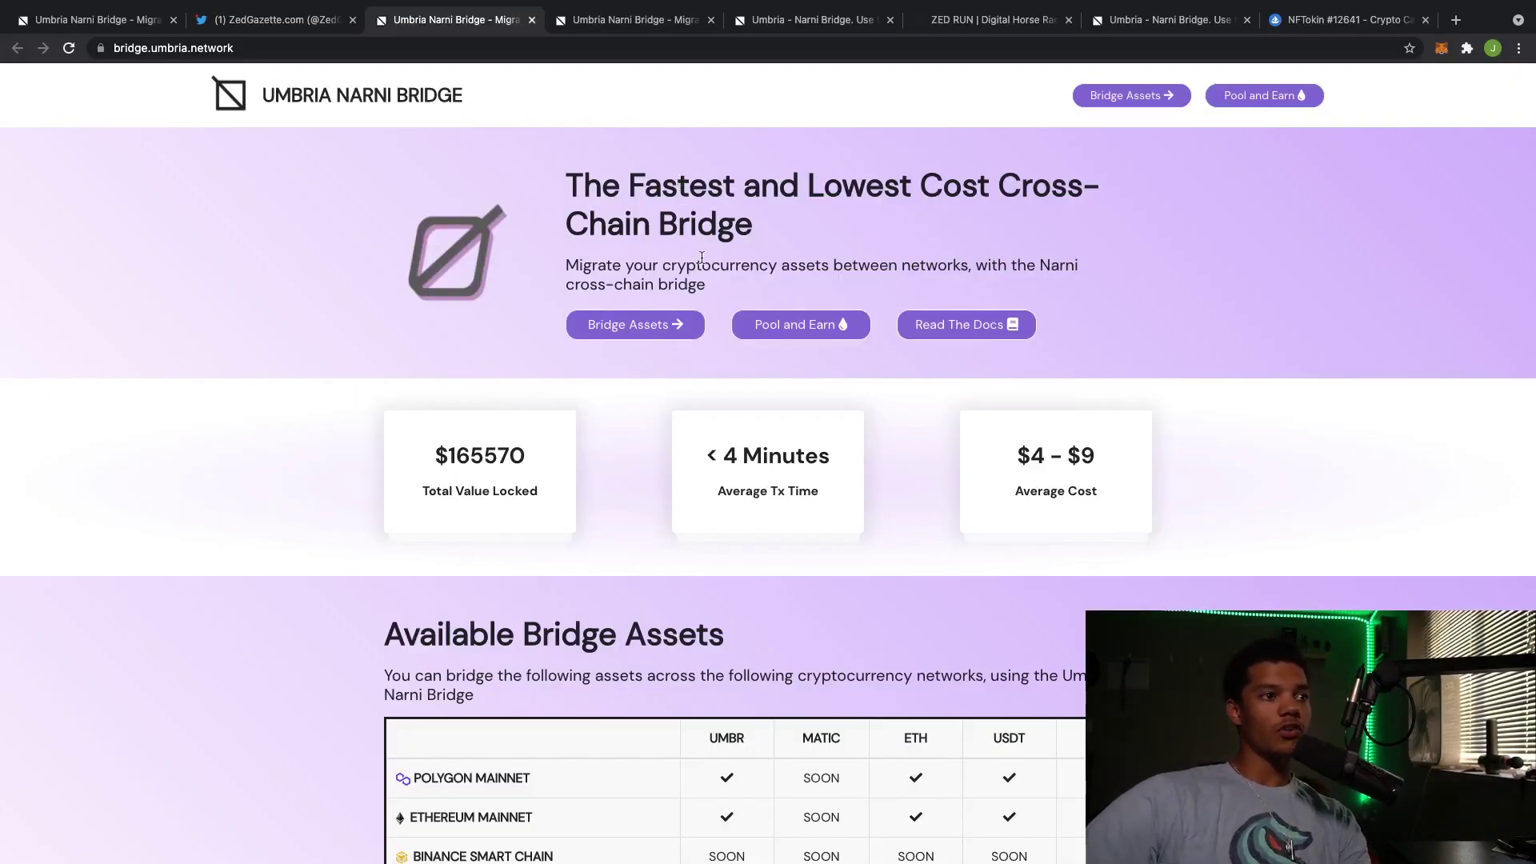
- Open the Narni Bridge form from the Bridge Assets button on the Umbria landing page
click(626, 329)
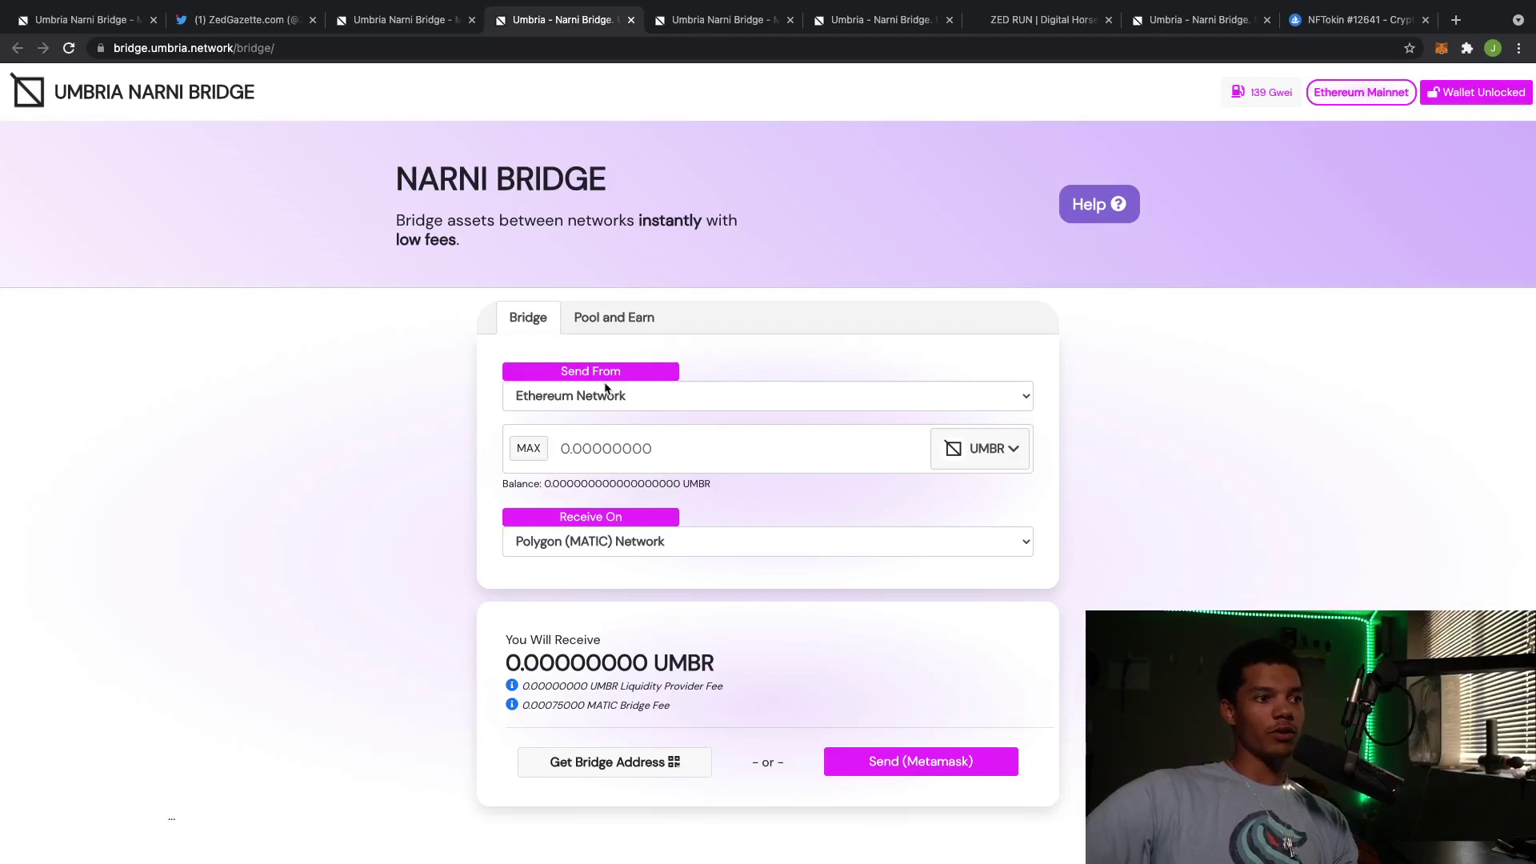
- Choose Ethereum (ETH) and enter 0.004 as the amount, receiving about 0.00398769 ETH
click(978, 451)
click(708, 334)
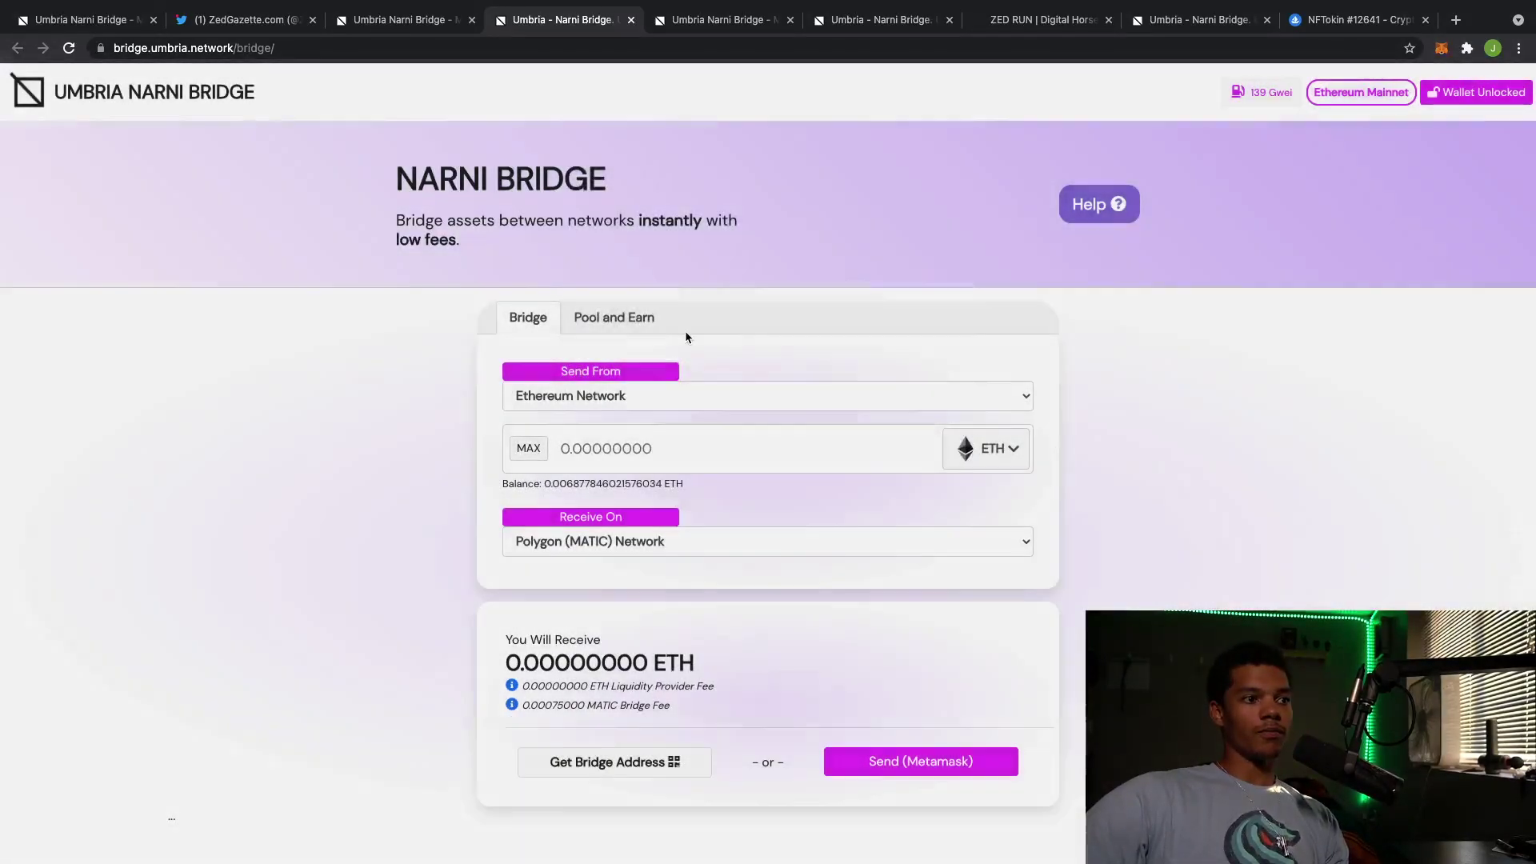
click(656, 451)
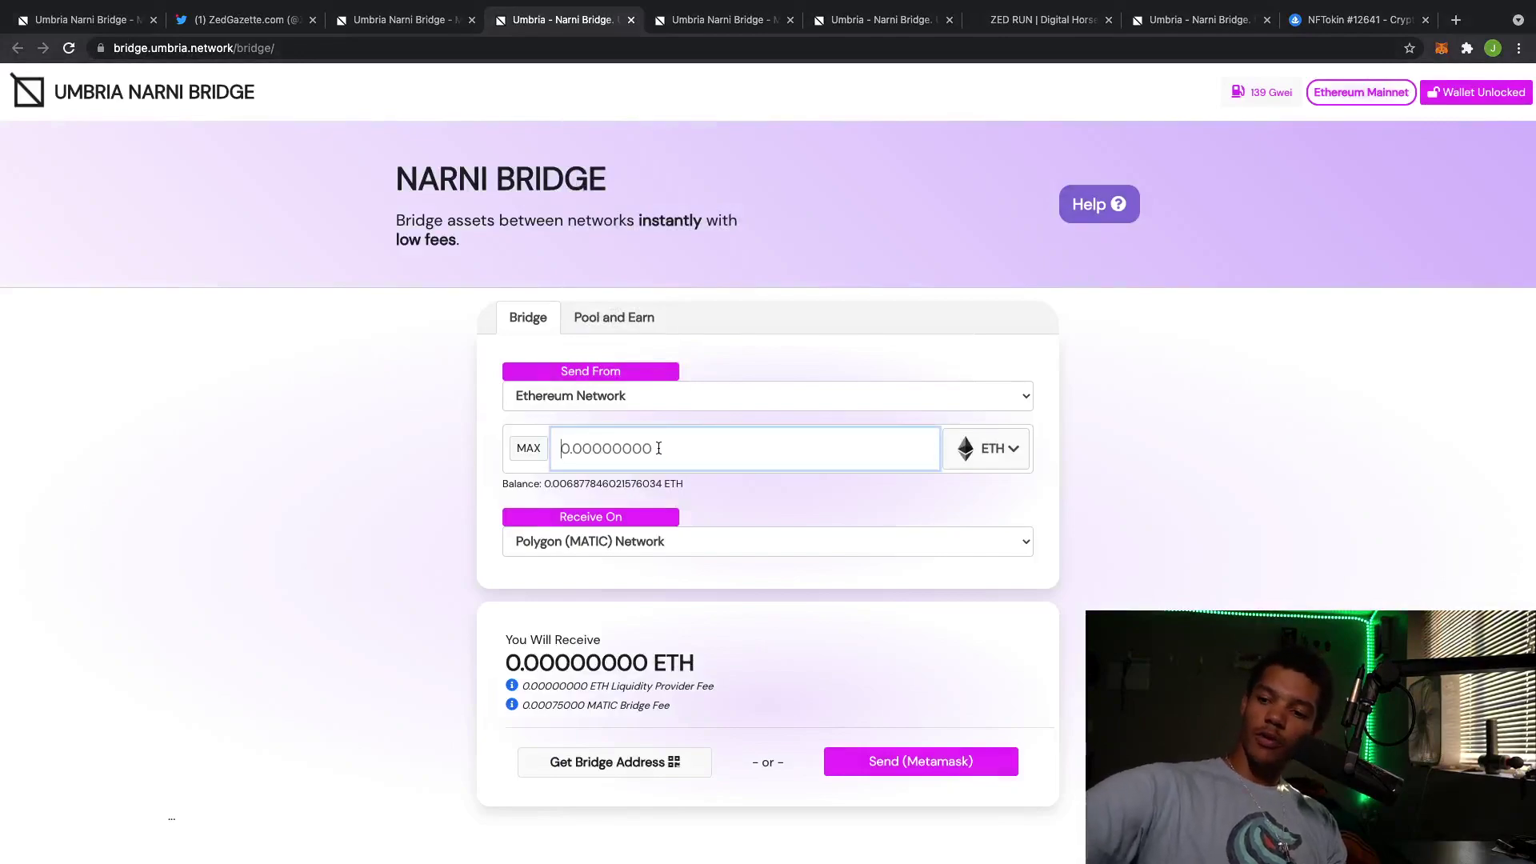
text(.000)
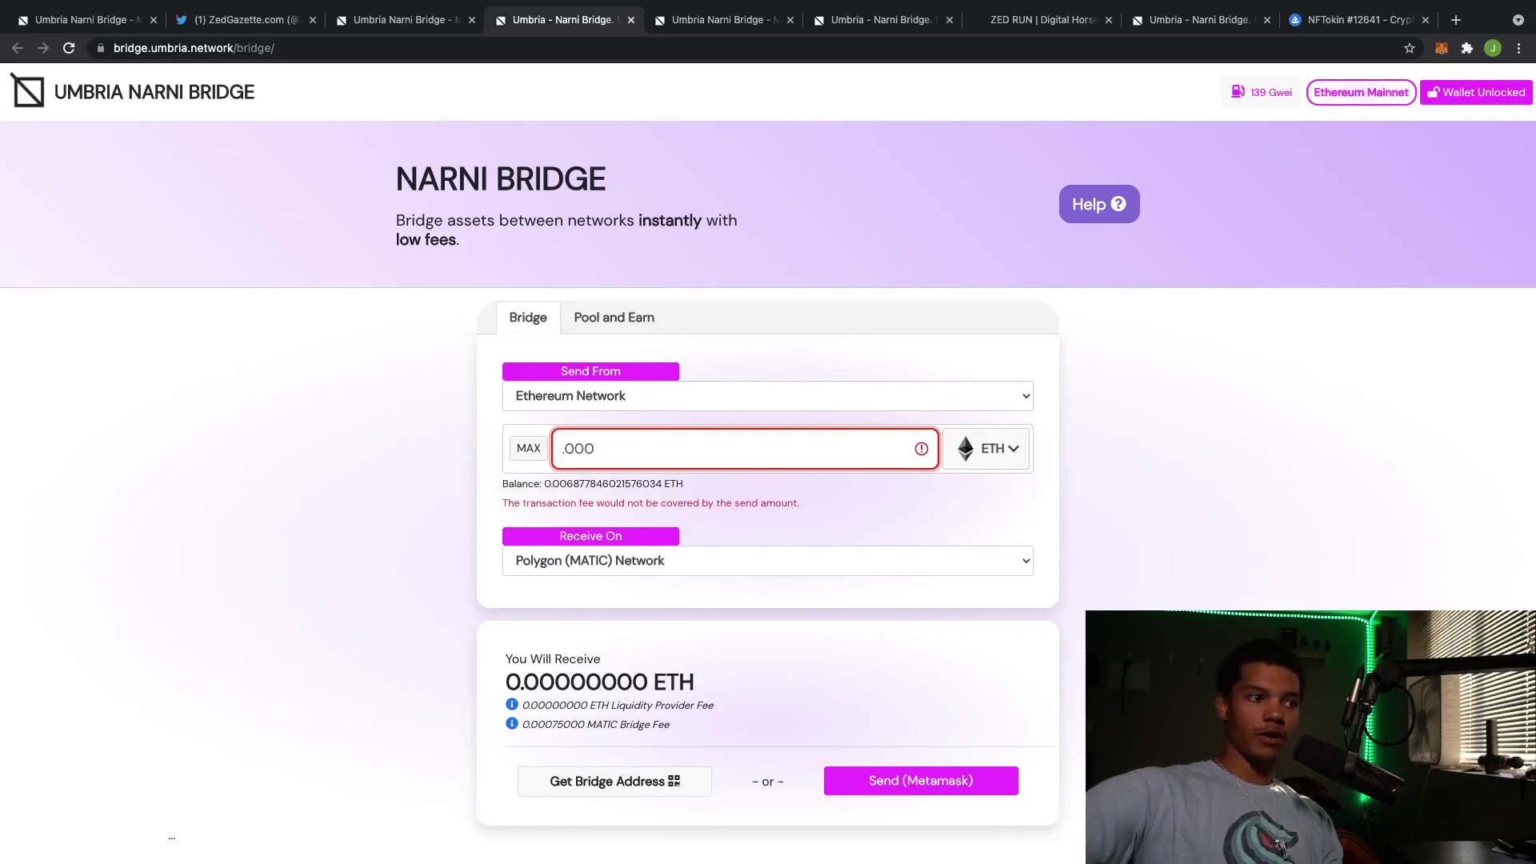
key(BackSpace)
text(3)
key(BackSpace)
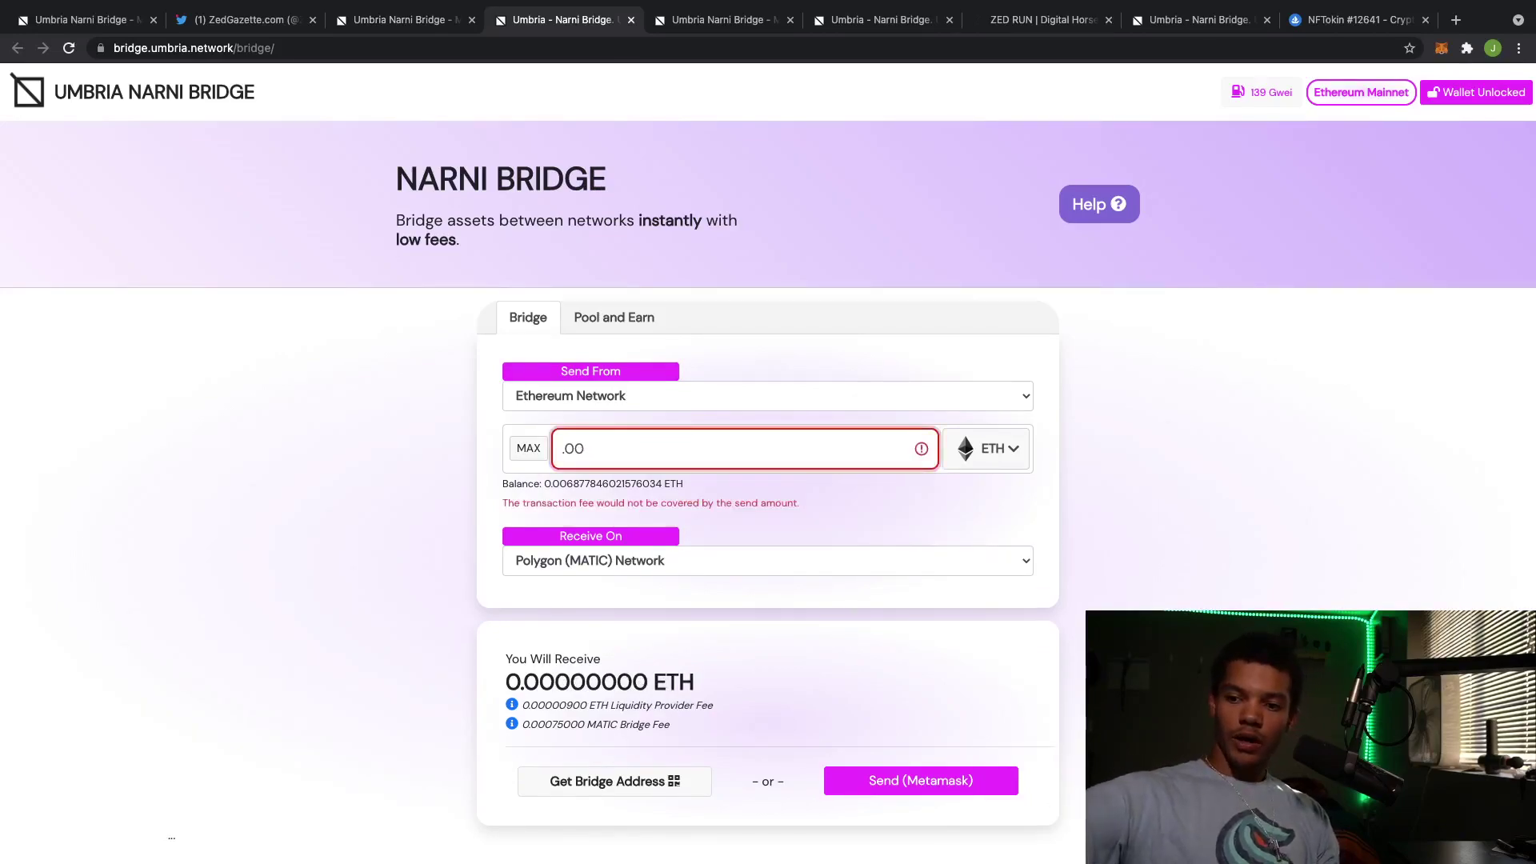
text(4)
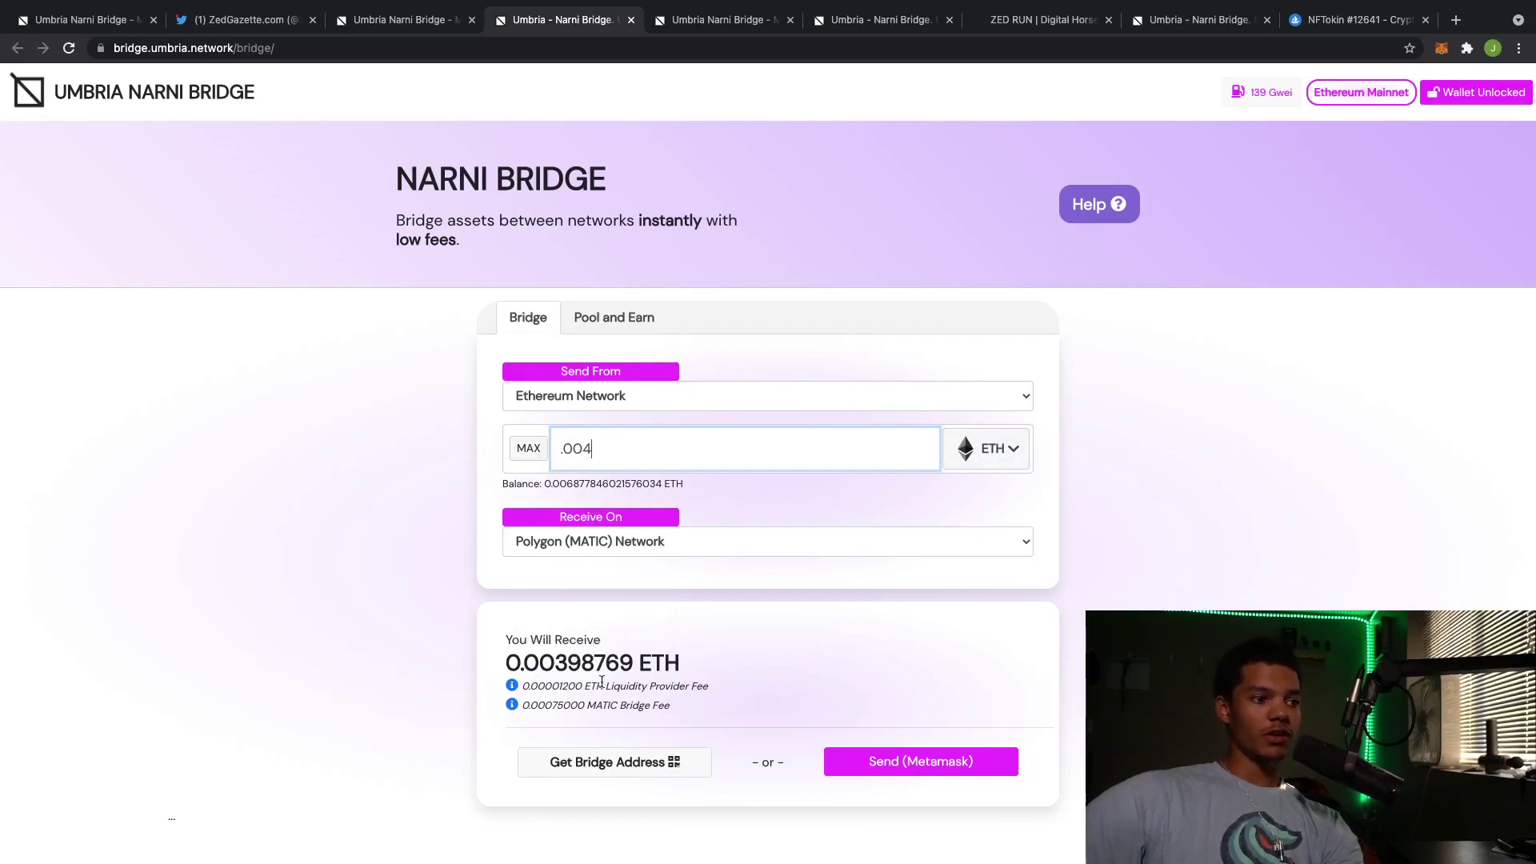
mouse_move(554, 659)
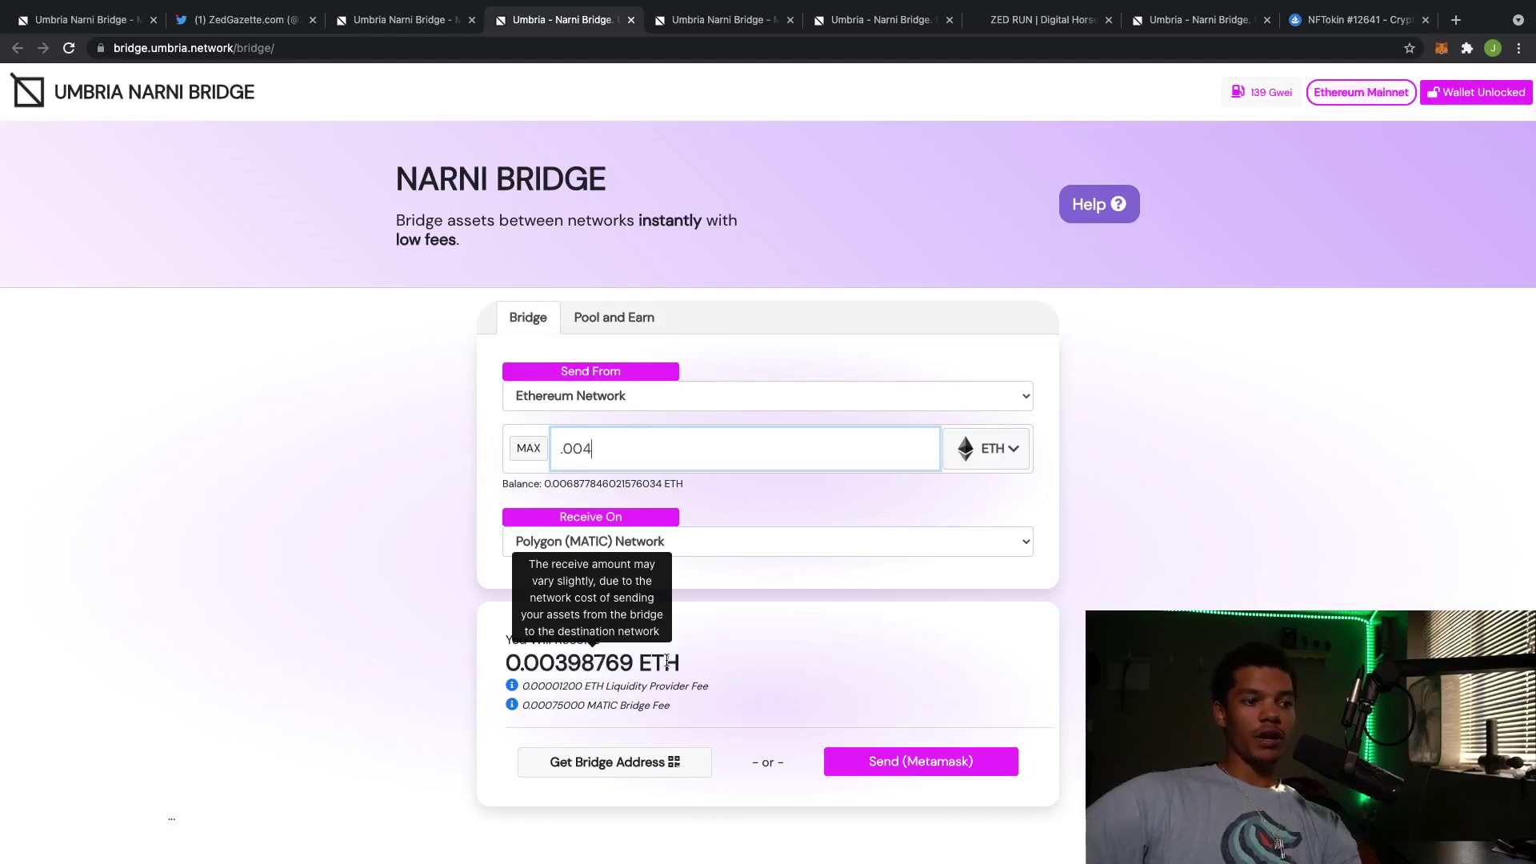
- Send the 0.004 ETH with the Send (Metamask) button to start bridging
click(964, 774)
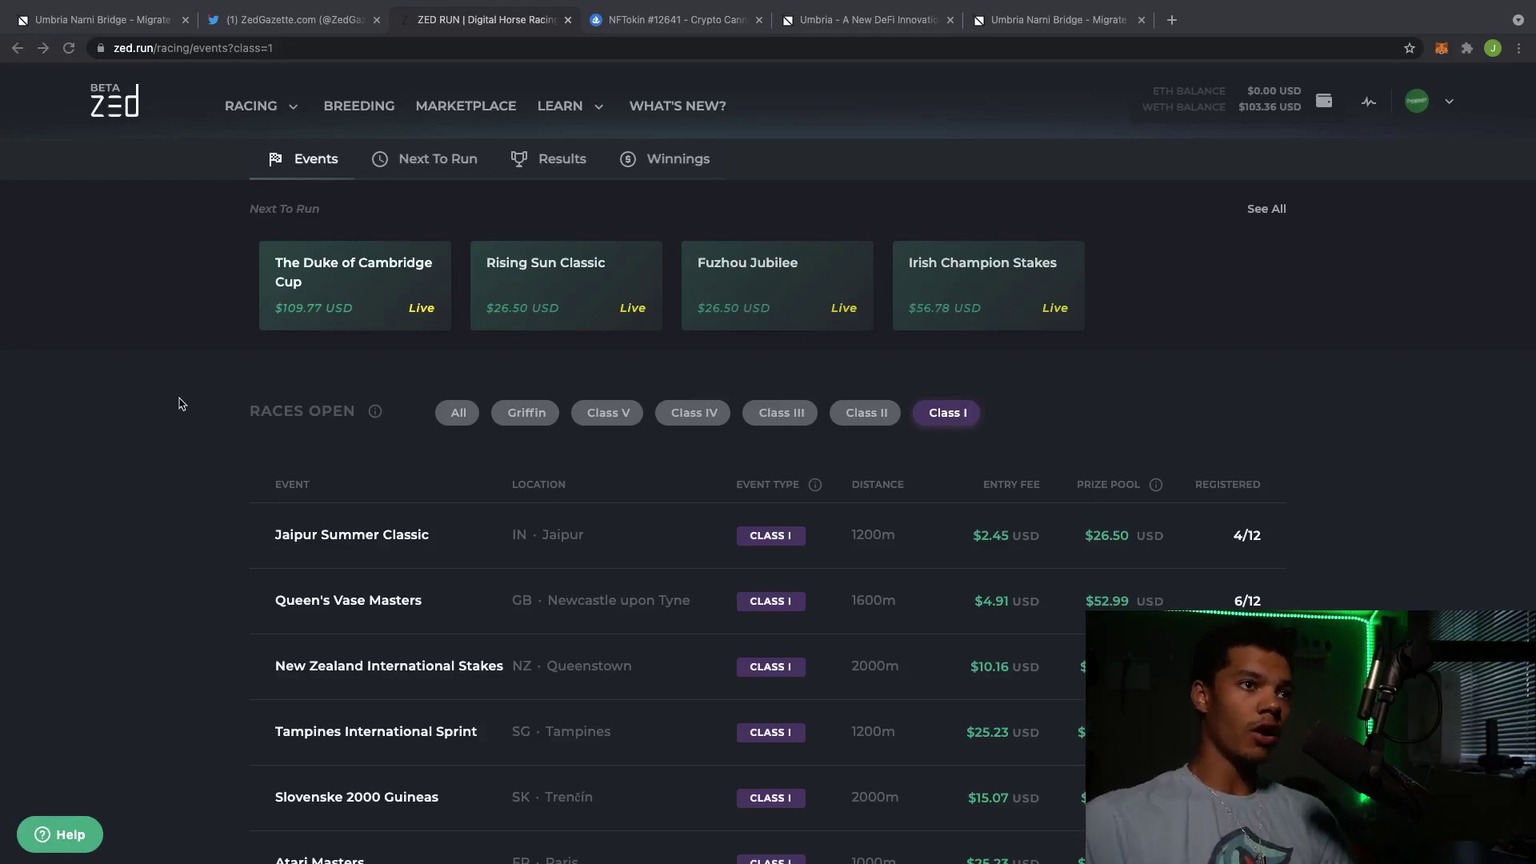
- Switch to the Umbria browser tab showing umbria.network
click(873, 27)
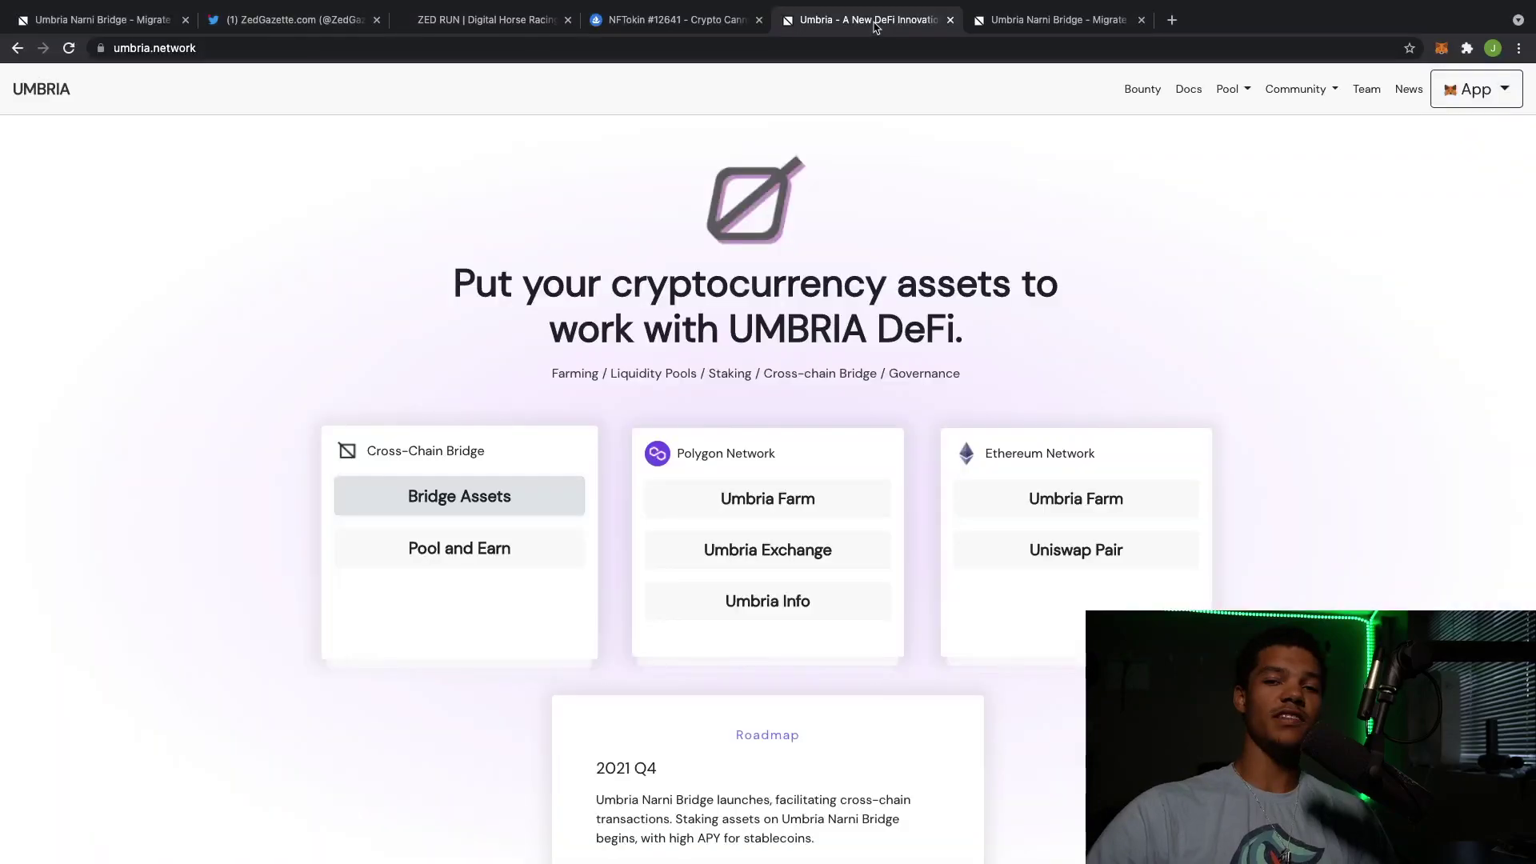